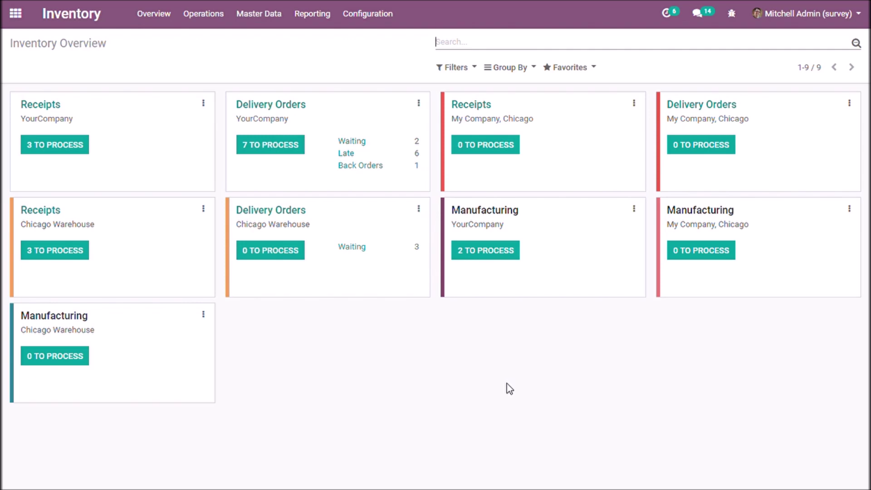
# Step: Confirm Batch Pickings is ticked under Operations in Inventory Settings, then return to the Overview
pyautogui.click(369, 25)
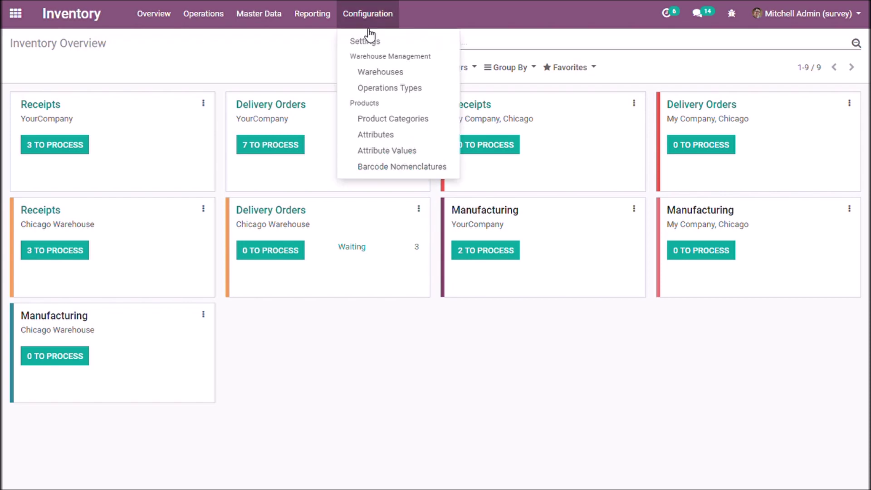
pyautogui.click(368, 40)
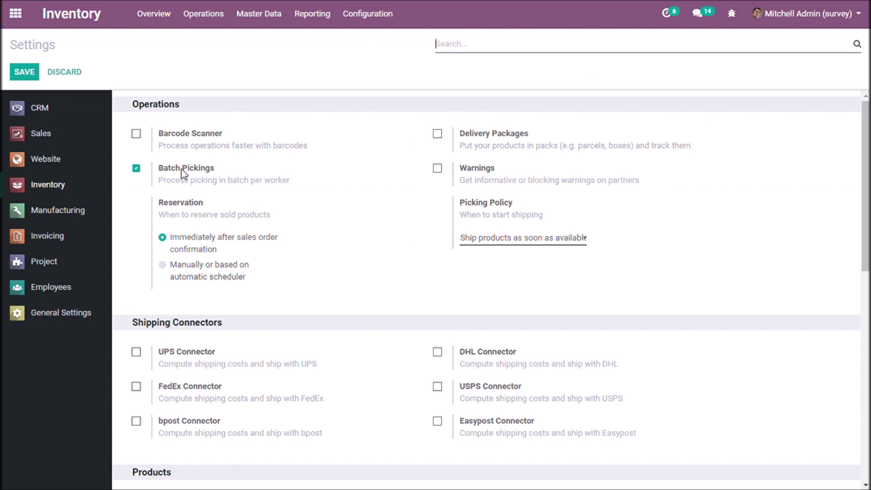
pyautogui.moveTo(181, 168)
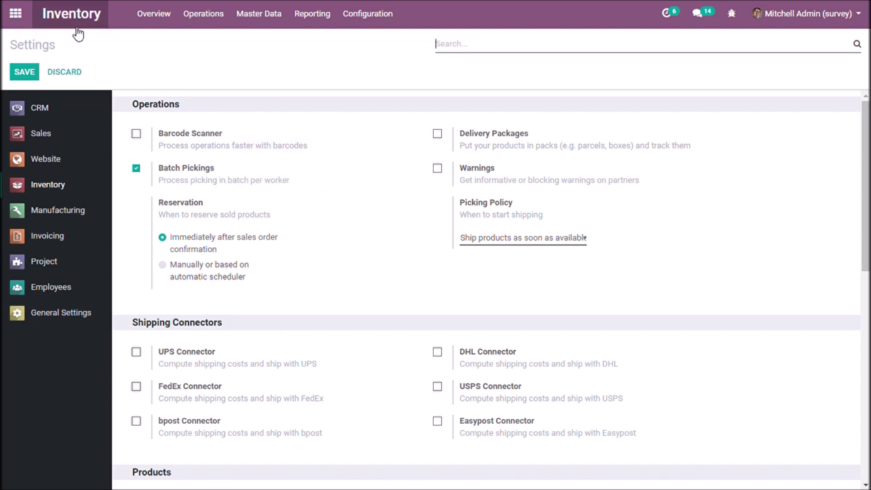
pyautogui.click(77, 27)
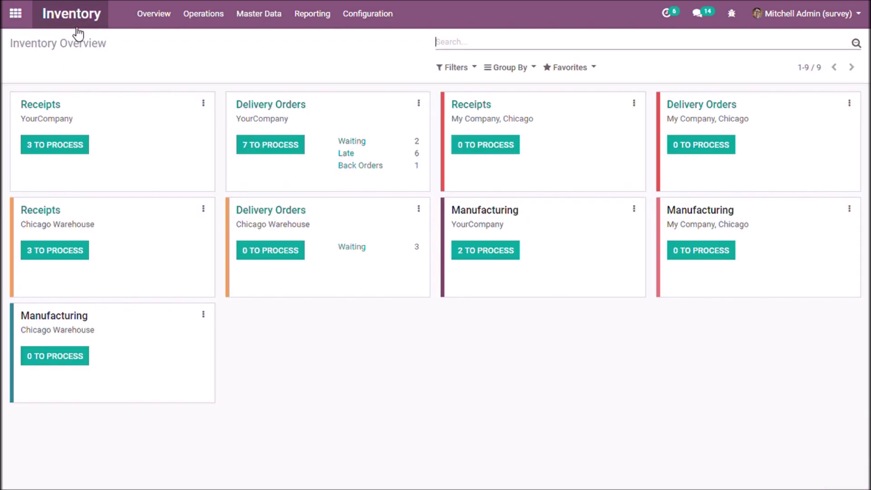
# Step: Create a new batch picking, assign a responsible user, and open the Add: Pickings list
pyautogui.click(201, 16)
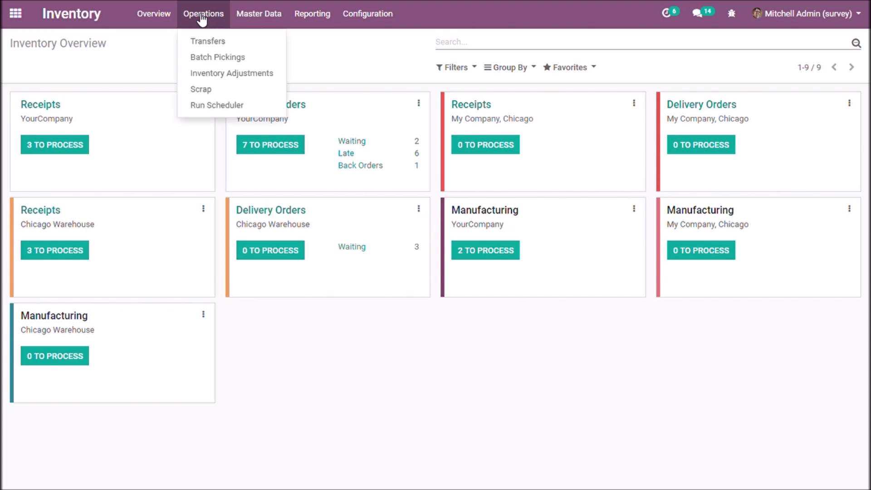
pyautogui.click(211, 58)
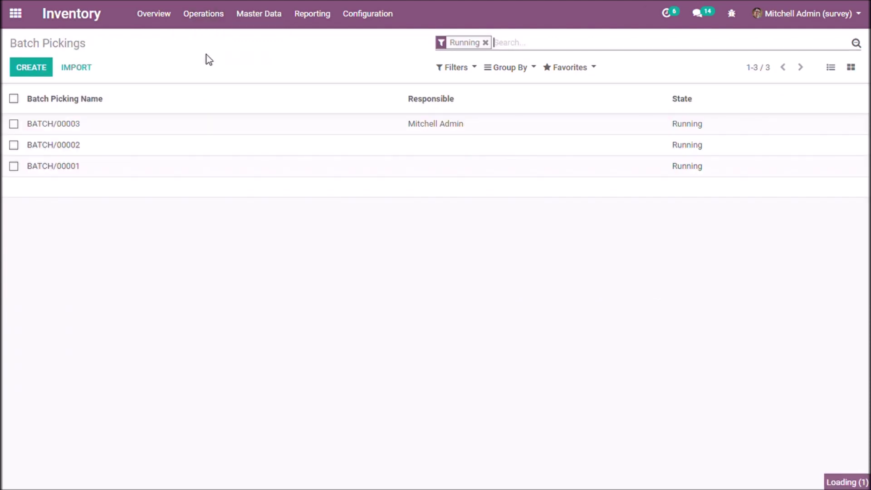
pyautogui.click(44, 71)
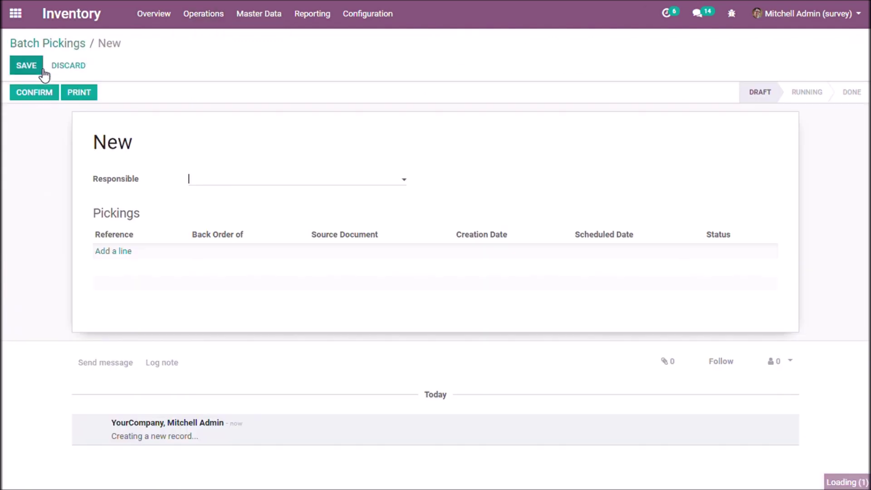
pyautogui.click(249, 182)
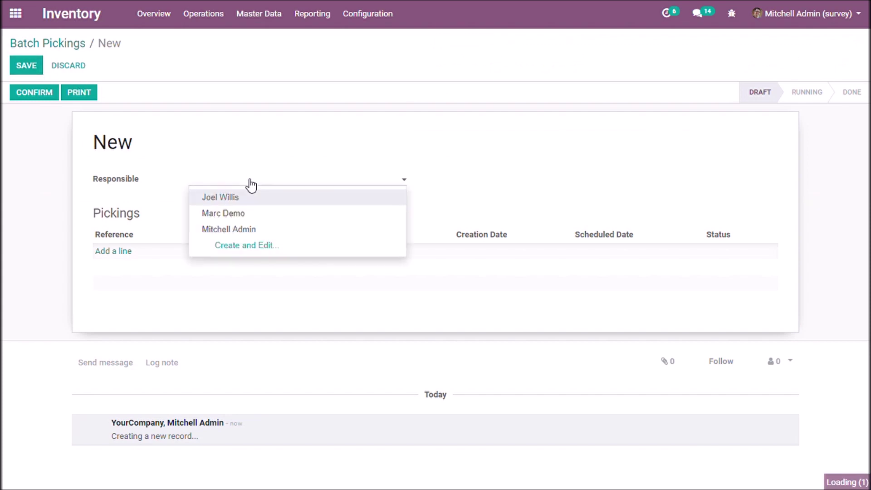
pyautogui.click(253, 213)
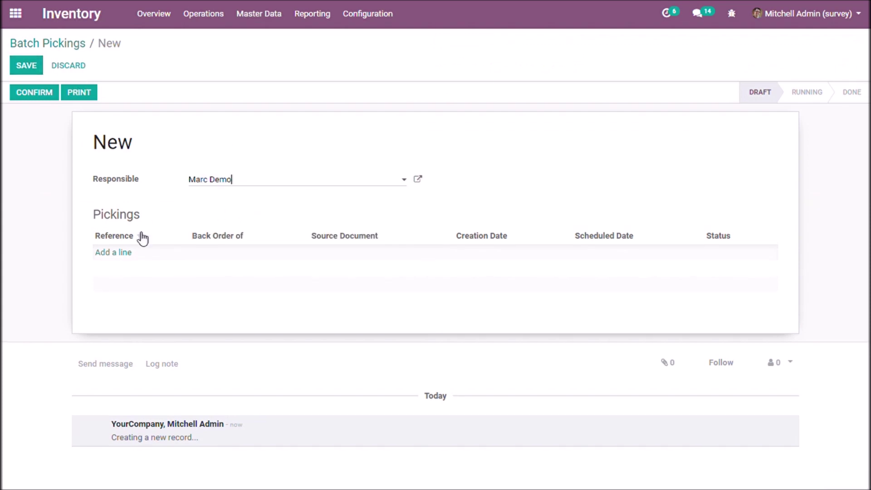
pyautogui.click(125, 253)
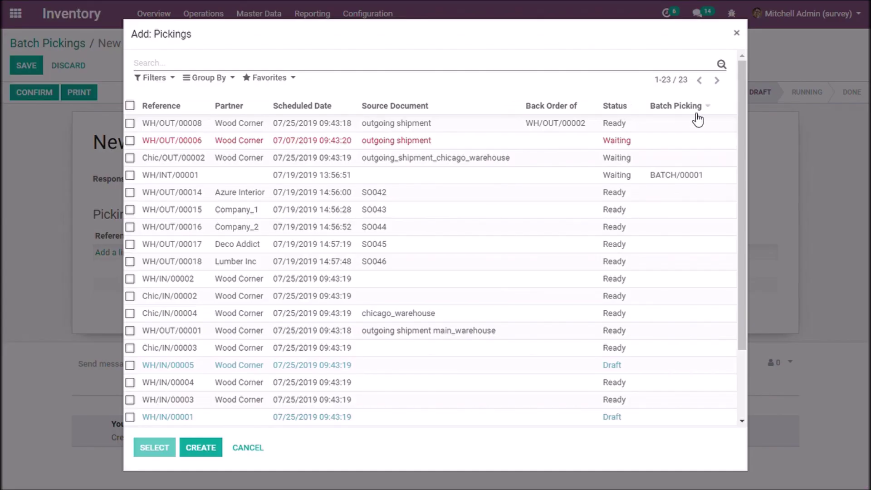
# Step: Select deliveries WH/OUT/00014 through WH/OUT/00018 in Add: Pickings and add them to the batch
pyautogui.moveTo(740, 121); pyautogui.dragTo(744, 143)
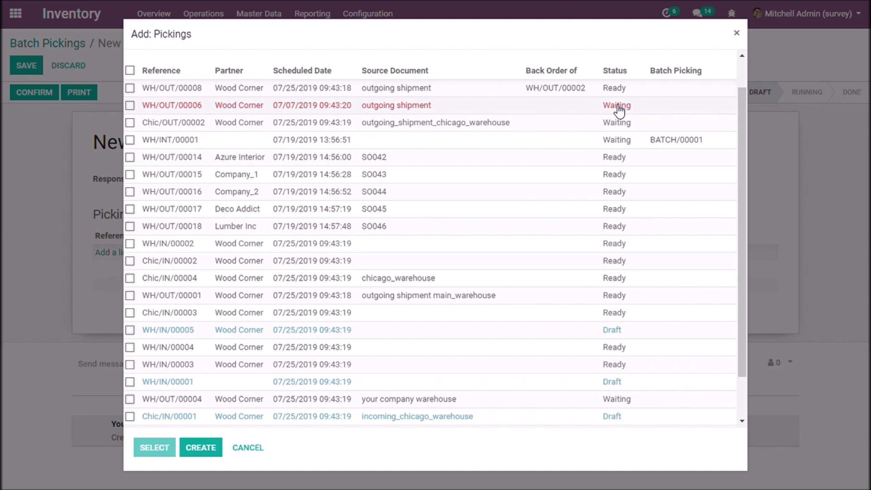
pyautogui.moveTo(743, 132); pyautogui.dragTo(744, 191)
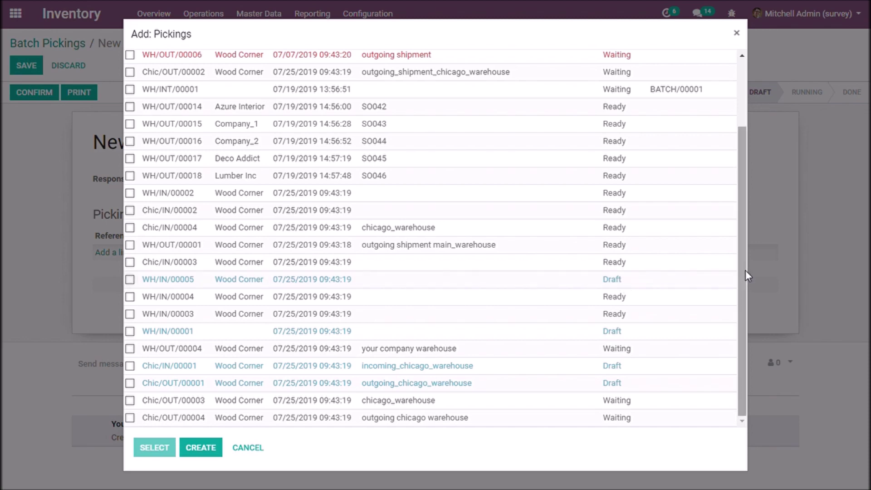
pyautogui.moveTo(742, 277); pyautogui.dragTo(738, 189)
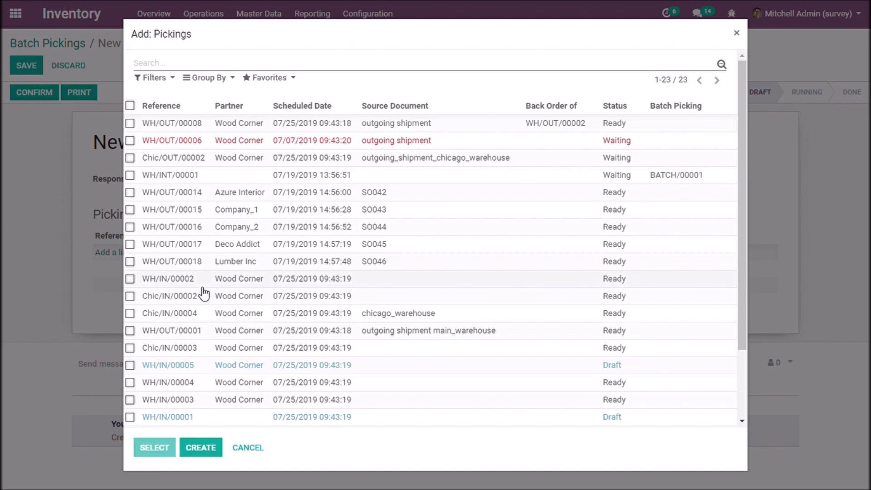
pyautogui.click(129, 192)
pyautogui.click(129, 210)
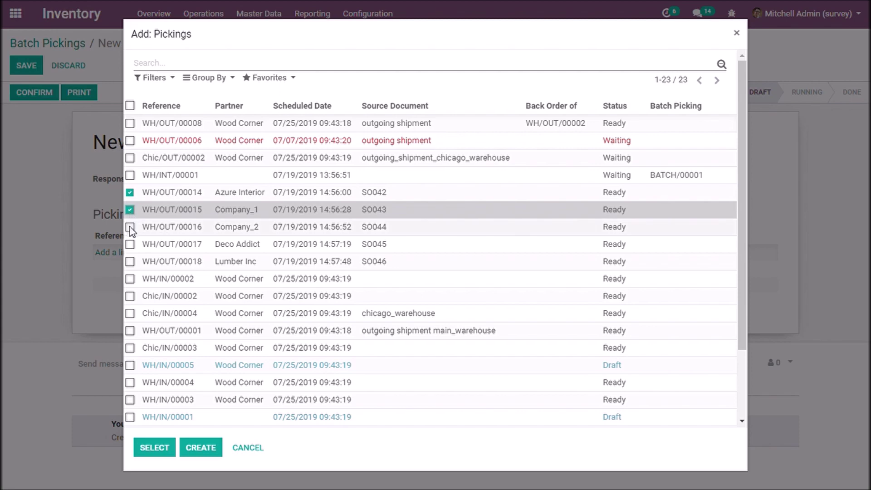
pyautogui.click(130, 227)
pyautogui.click(130, 244)
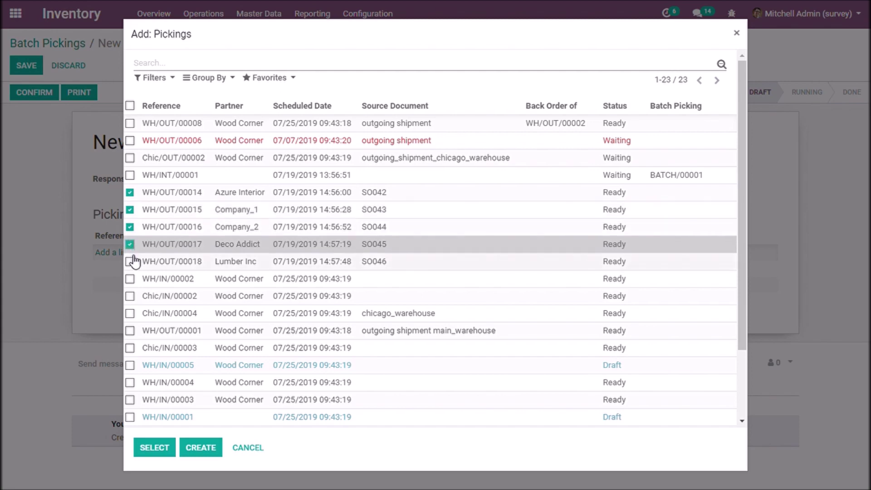
pyautogui.click(130, 262)
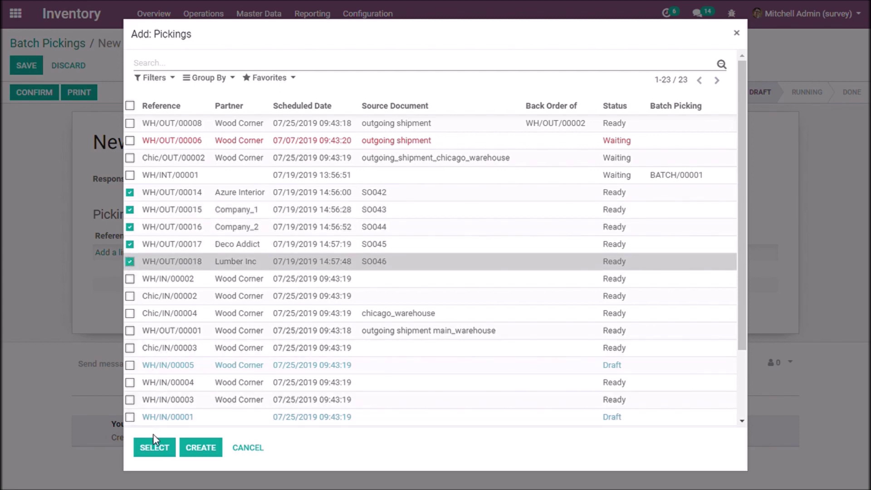
pyautogui.click(154, 446)
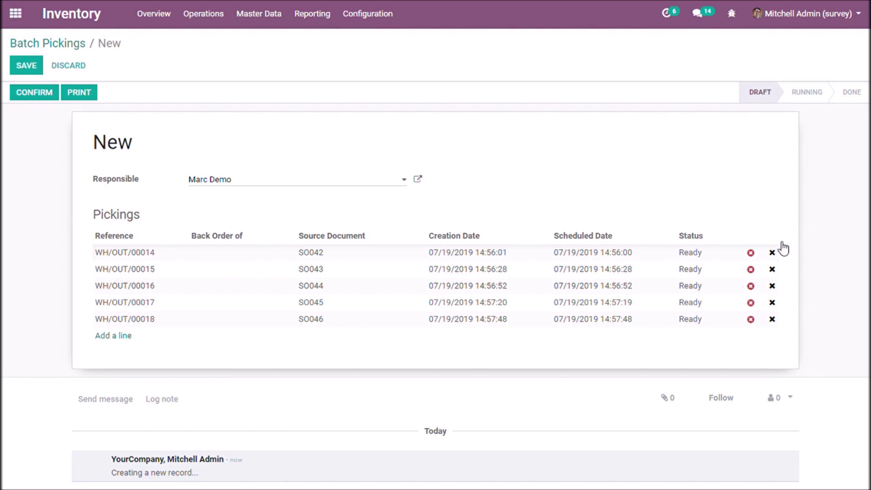
# Step: Remove WH/OUT/00014 from the batch, cancel WH/OUT/00015, and close the pickings dialog
pyautogui.click(772, 253)
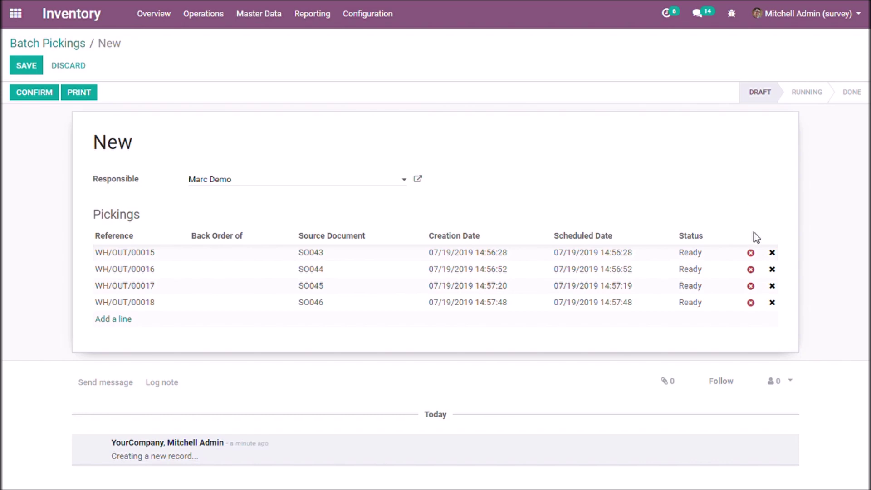
pyautogui.click(752, 252)
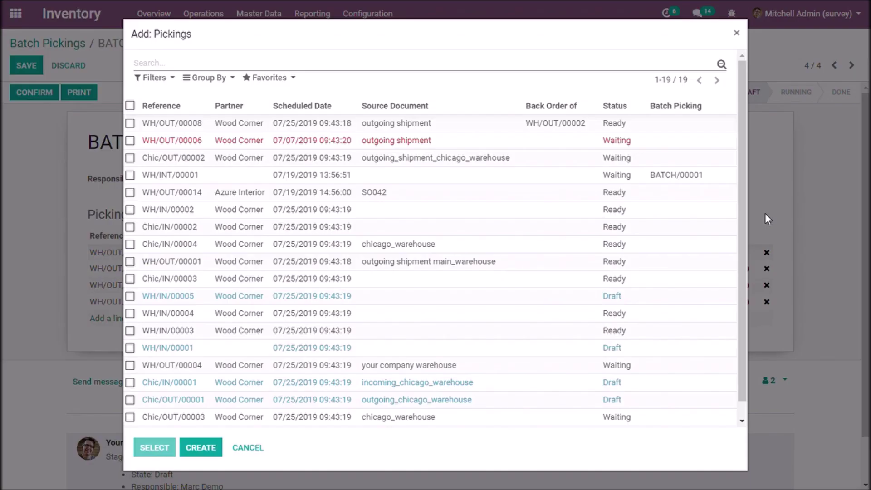
pyautogui.click(738, 34)
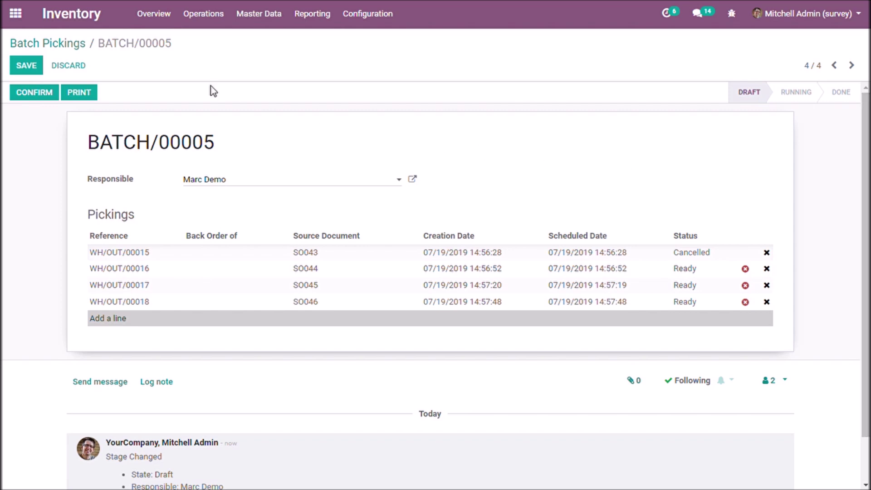
# Step: Save the batch, clear the Running filter in the batch list, and open BATCH/00005
pyautogui.click(25, 66)
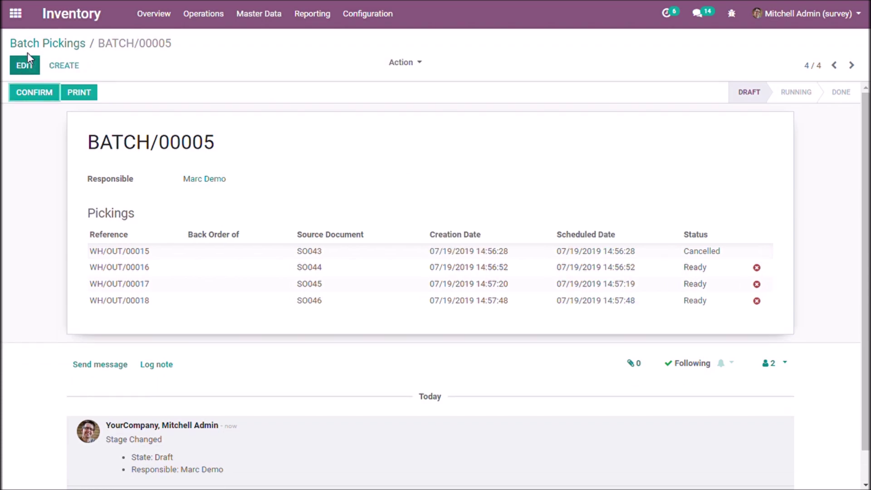
pyautogui.click(54, 47)
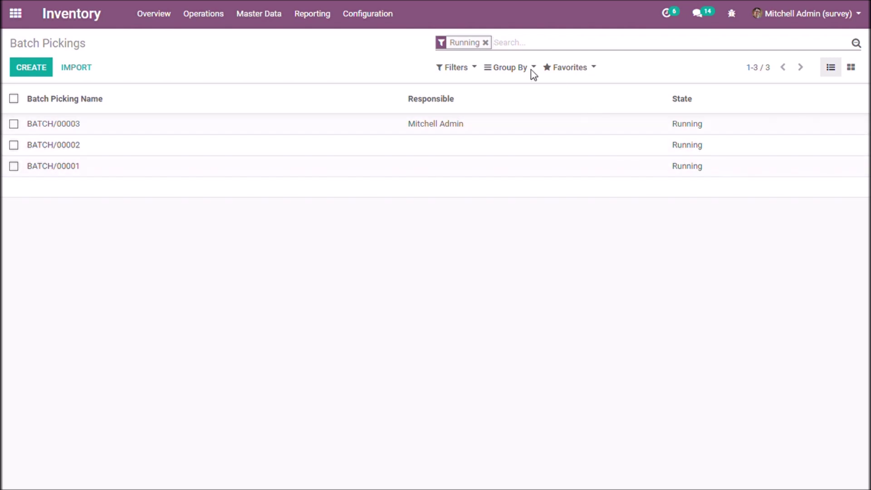
pyautogui.click(486, 43)
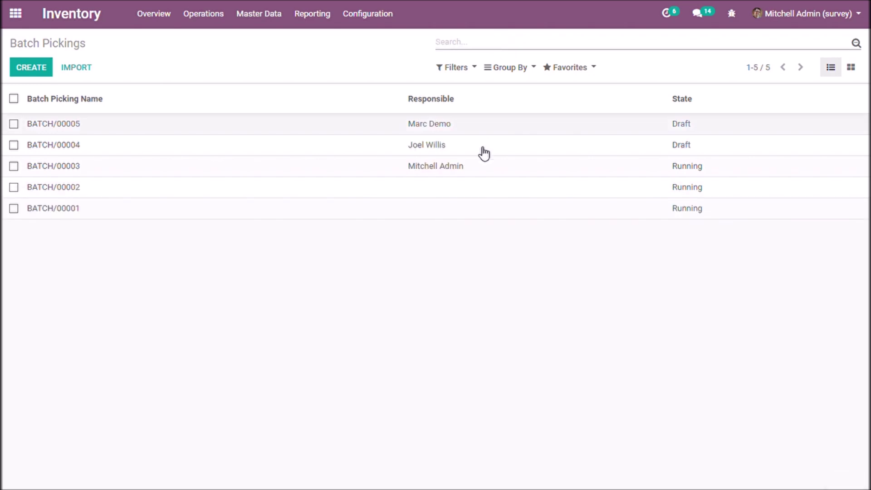
pyautogui.click(450, 151)
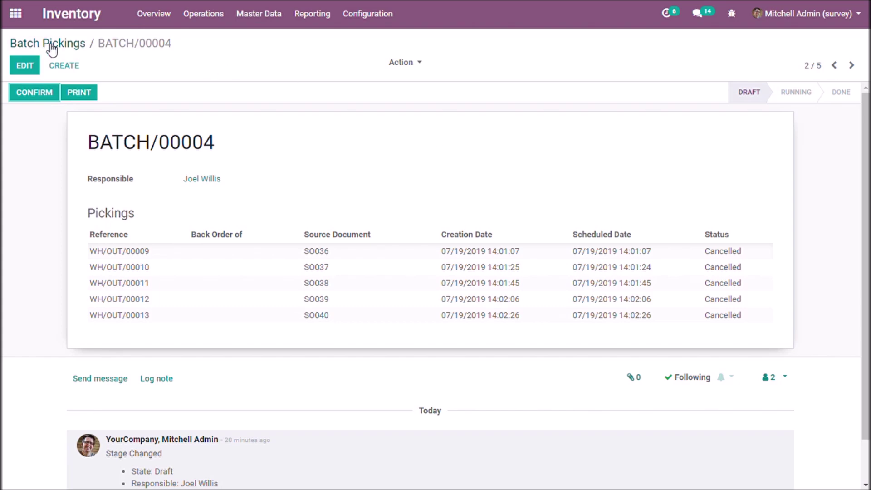
pyautogui.click(27, 45)
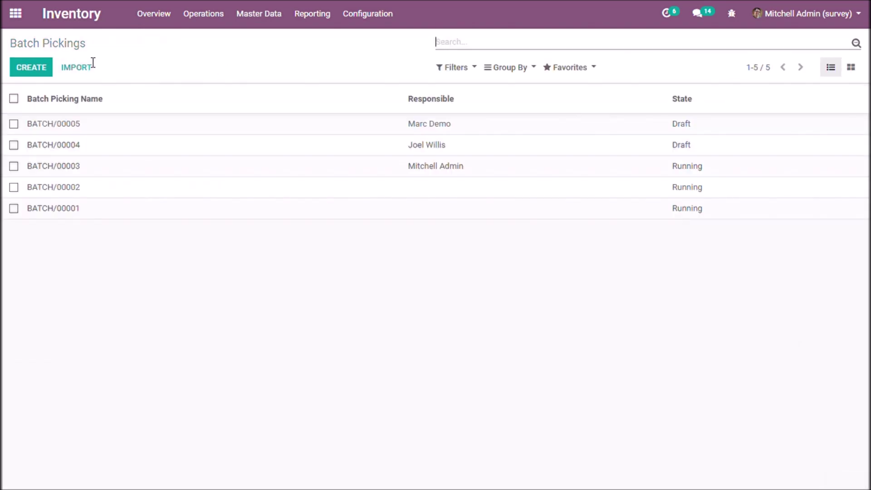
pyautogui.click(185, 122)
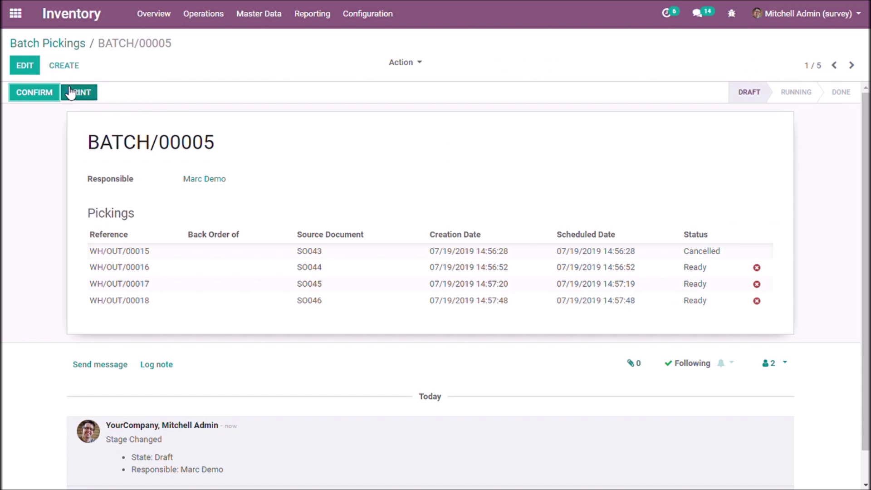
# Step: Confirm BATCH/00005 so it becomes Running, then reopen it from the batch list
pyautogui.click(44, 92)
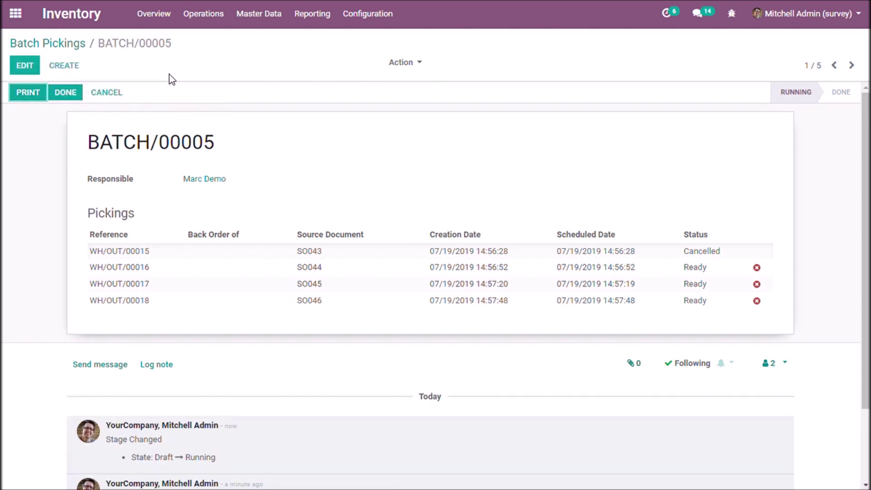
pyautogui.click(72, 46)
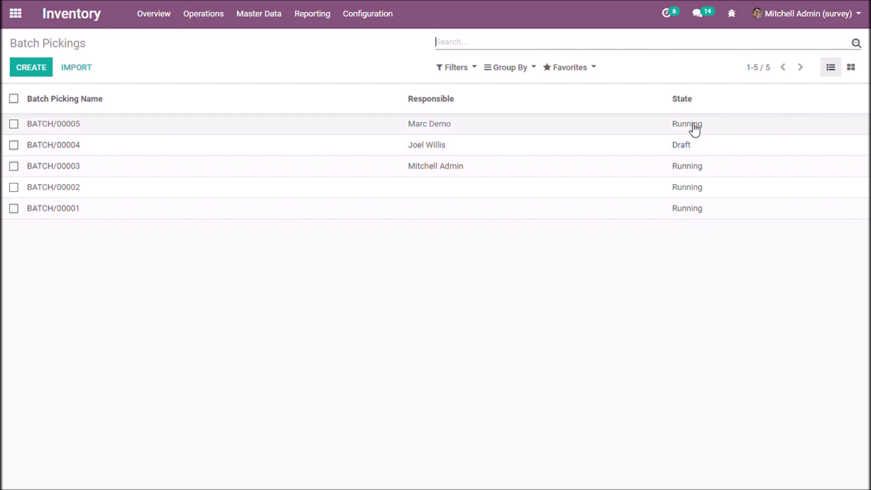
pyautogui.click(607, 129)
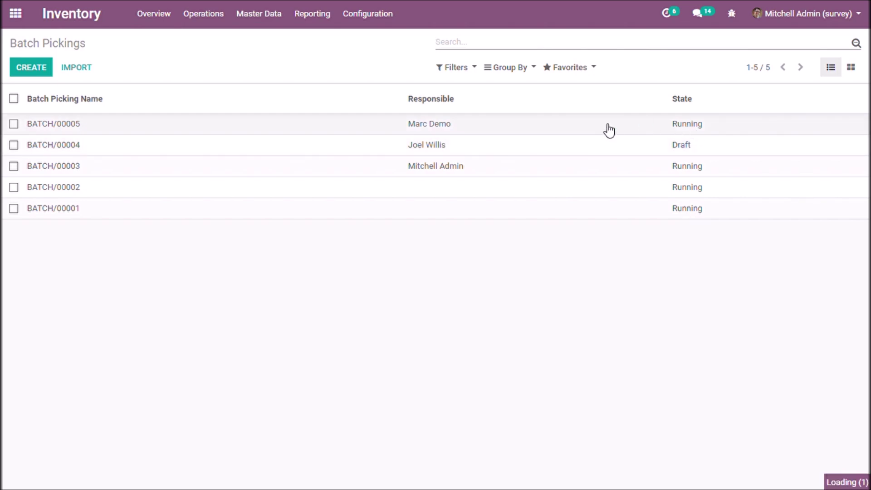
# Step: Inspect the WH/OUT/00016 picking details, then put BATCH/00005 into edit mode
pyautogui.scroll(-2, 861, 225)
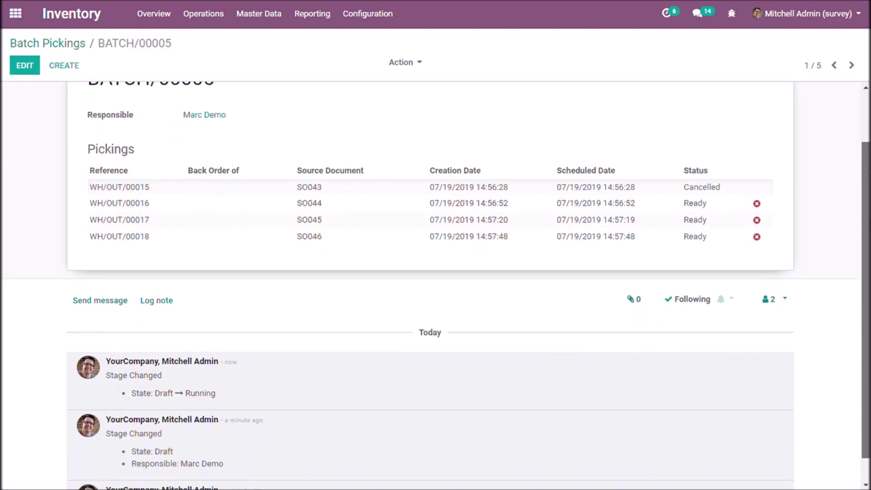
pyautogui.click(604, 206)
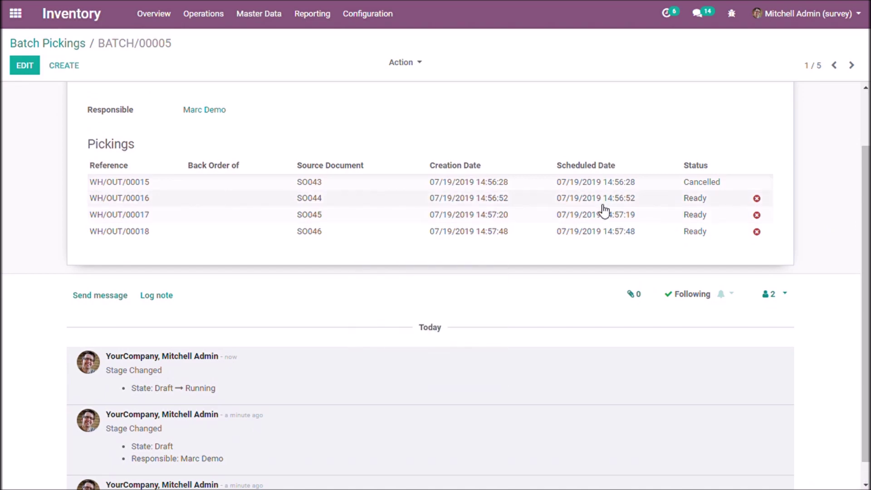
pyautogui.click(509, 202)
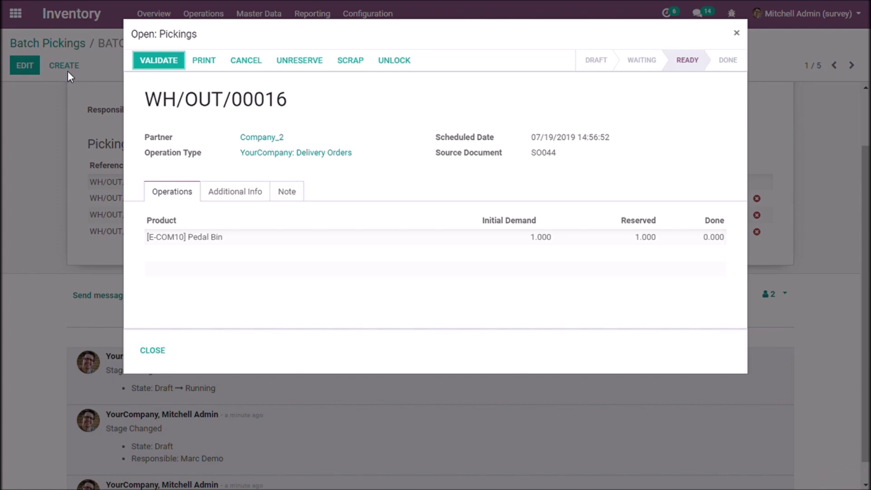
pyautogui.click(737, 33)
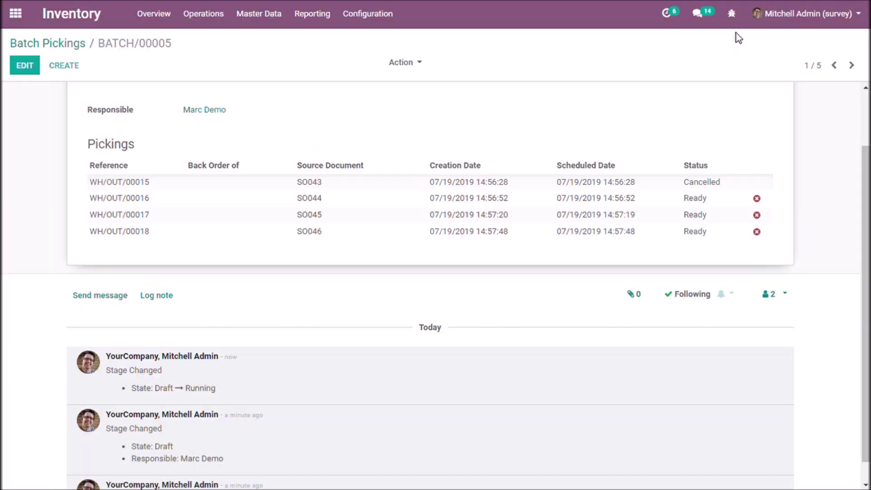
pyautogui.click(25, 68)
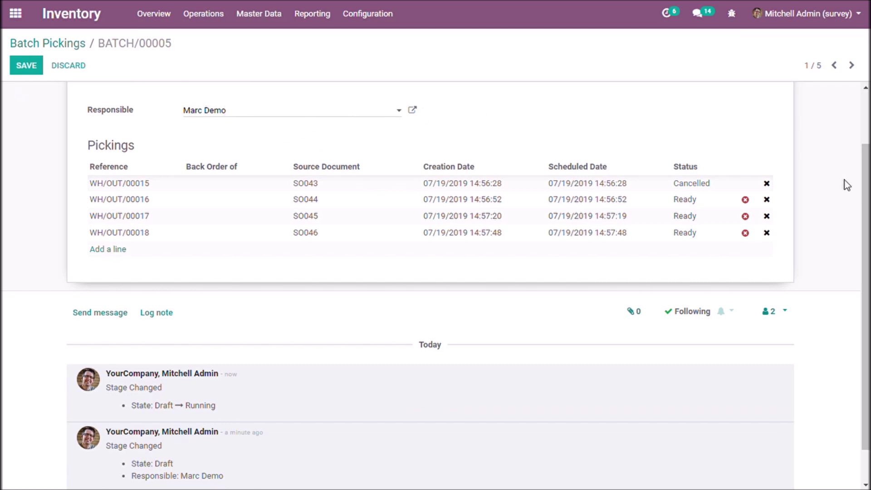
# Step: Validate WH/OUT/00016 with an immediate transfer and save it as Done
pyautogui.scroll(2, 865, 281)
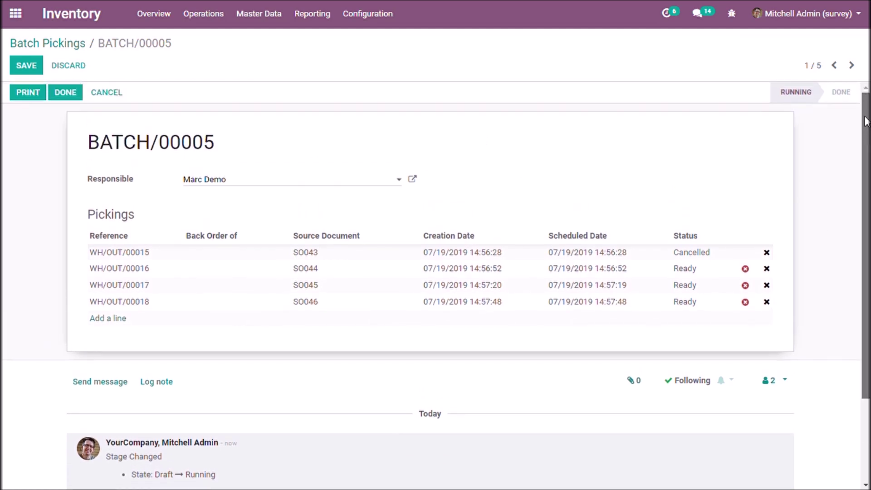
pyautogui.click(510, 270)
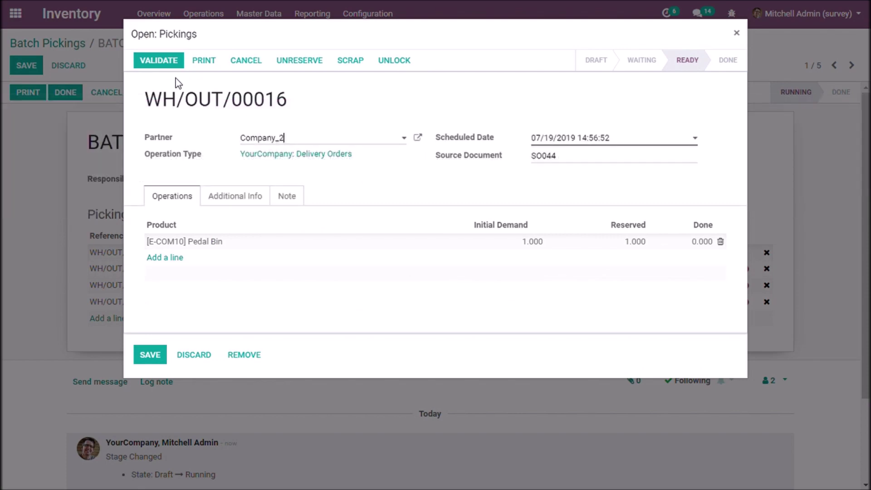
pyautogui.click(169, 68)
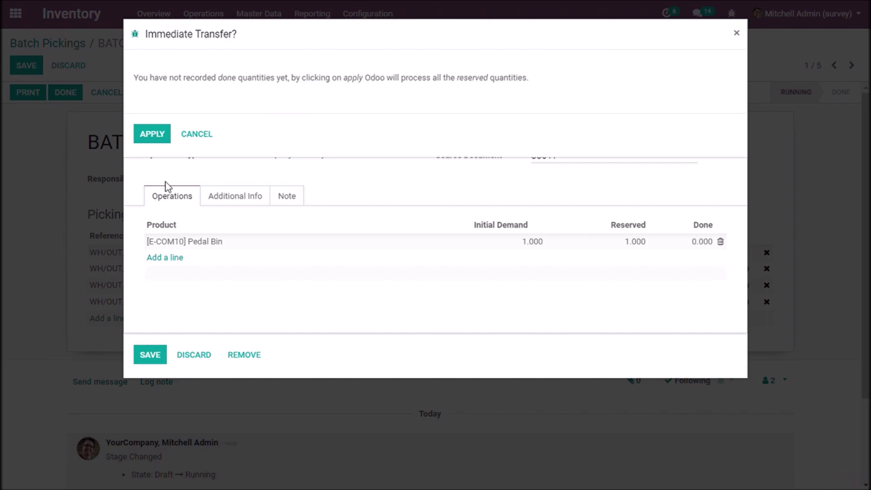
pyautogui.click(163, 135)
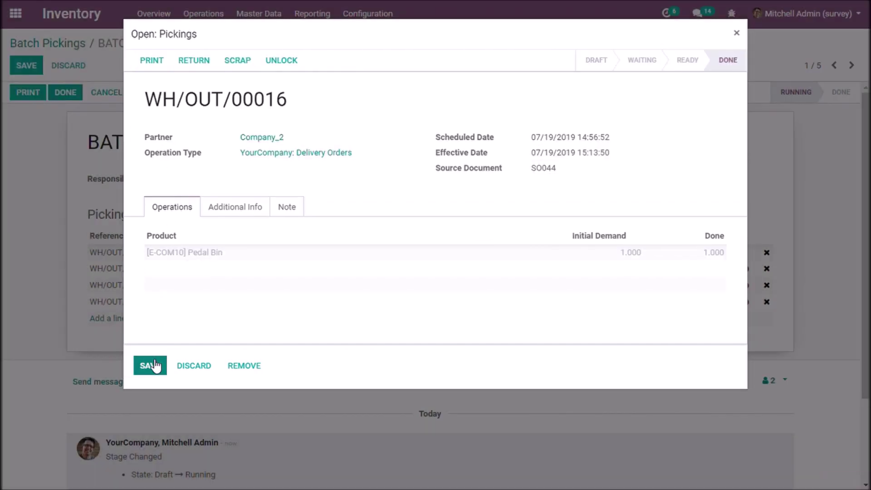
pyautogui.click(151, 356)
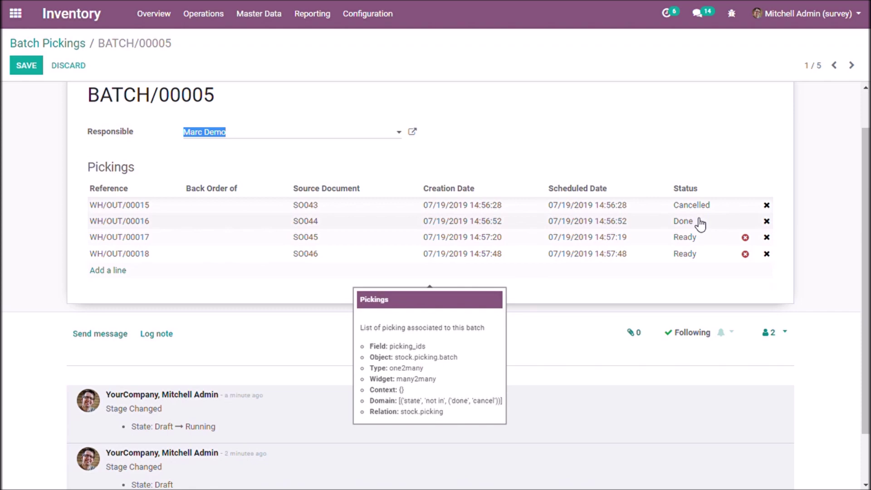
pyautogui.scroll(1, 435, 272)
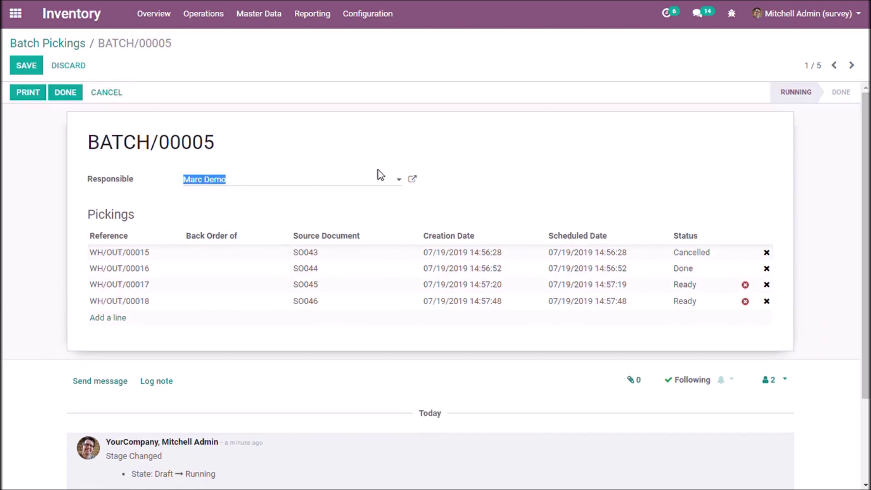
# Step: Mark BATCH/00005 Done with immediate transfer of WH/OUT/00017 and WH/OUT/00018, save, and return to the list
pyautogui.click(67, 94)
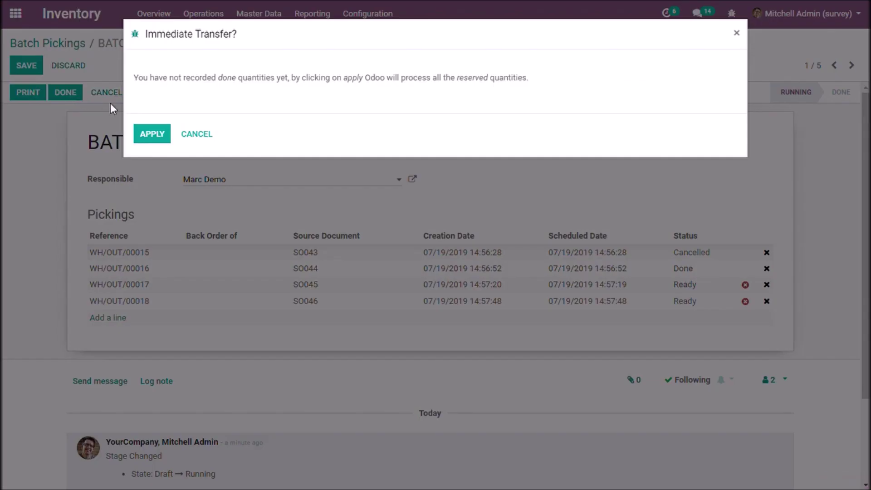
pyautogui.click(152, 135)
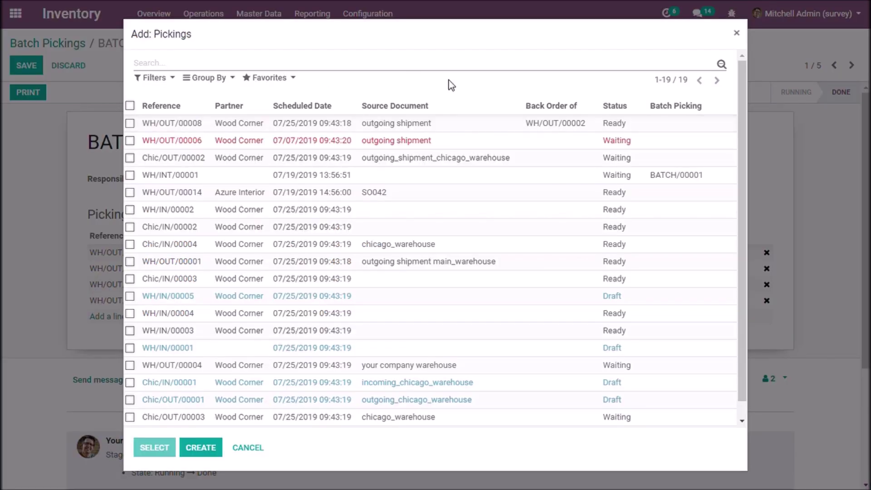
pyautogui.click(737, 34)
pyautogui.scroll(-1, 549, 255)
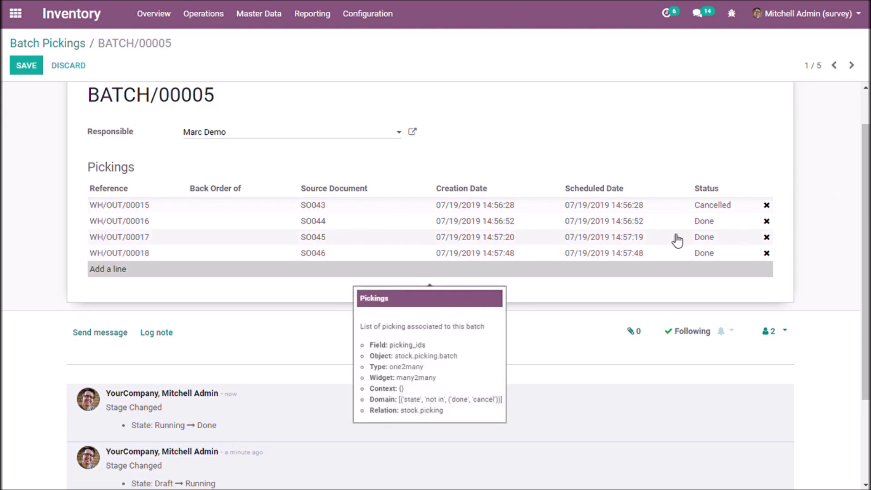
pyautogui.scroll(1, 868, 204)
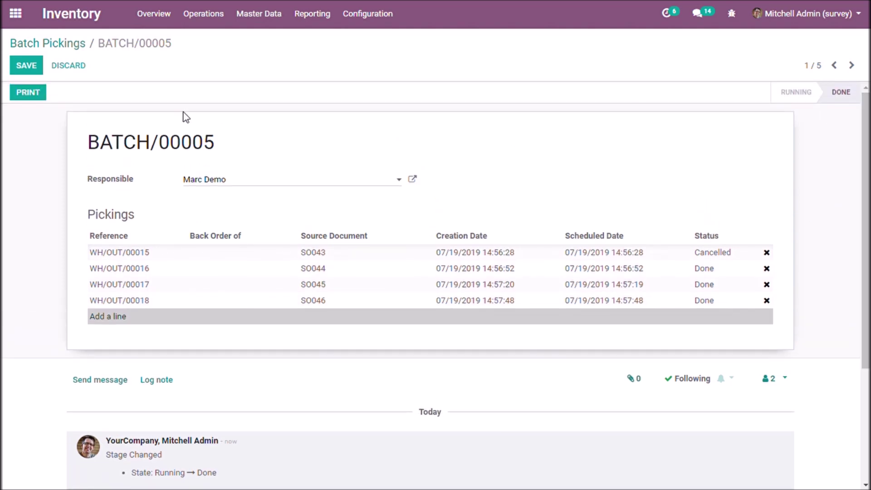
pyautogui.click(34, 69)
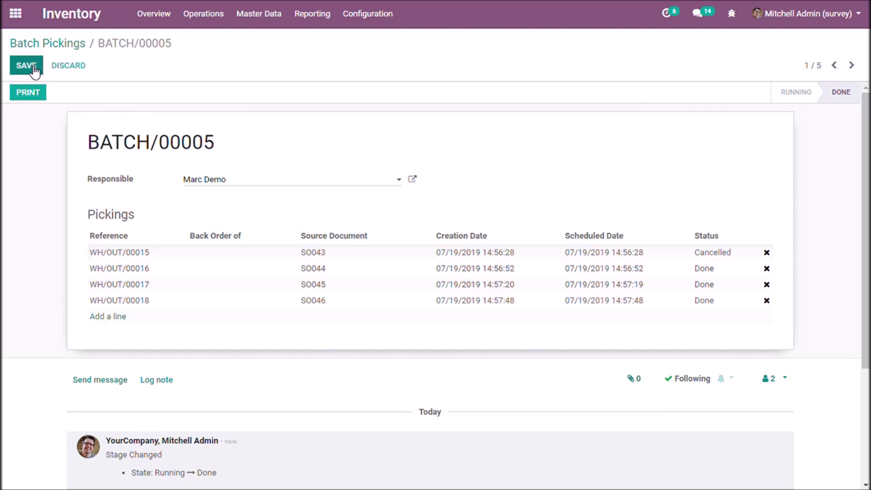
pyautogui.click(61, 53)
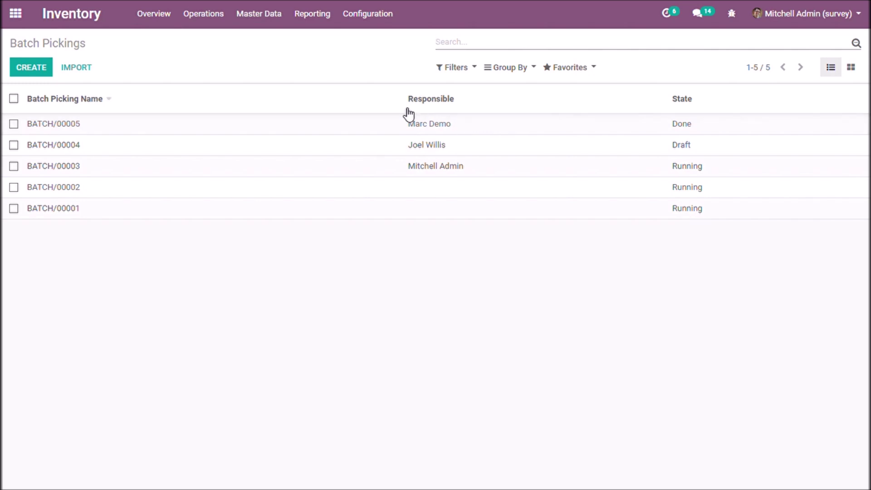
# Step: Go from the batch list back to the Inventory Overview dashboard
pyautogui.click(84, 25)
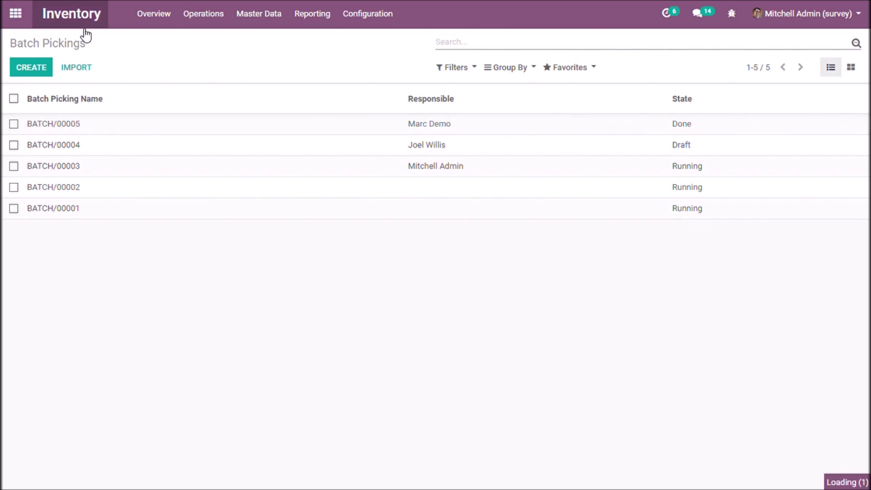